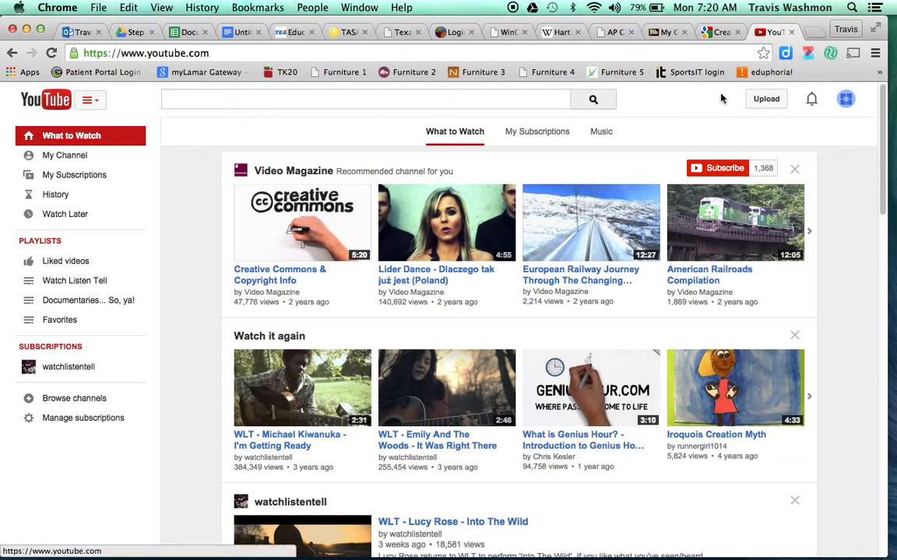
Step: Open the video upload page and choose Public as the privacy setting for the upload
{"action": "left_click", "coordinate": [766, 99]}
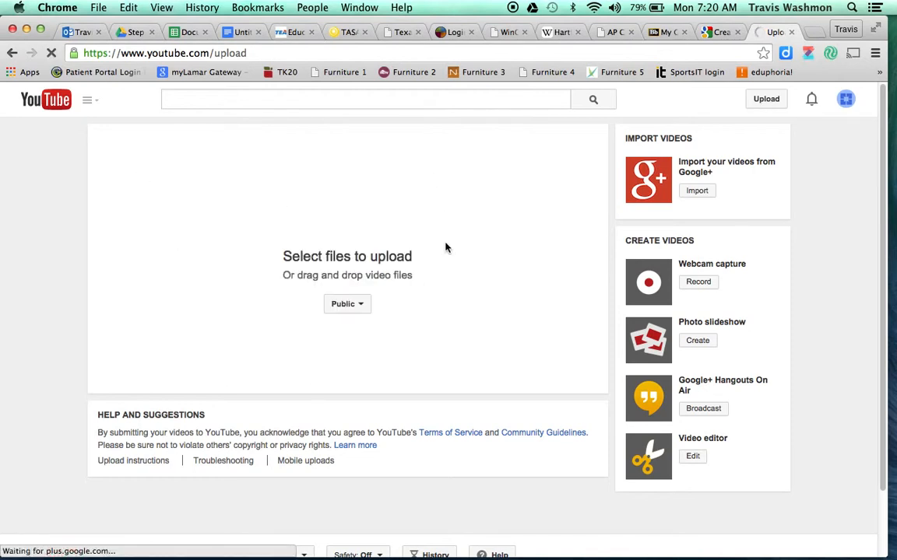
{"action": "left_click", "coordinate": [363, 307]}
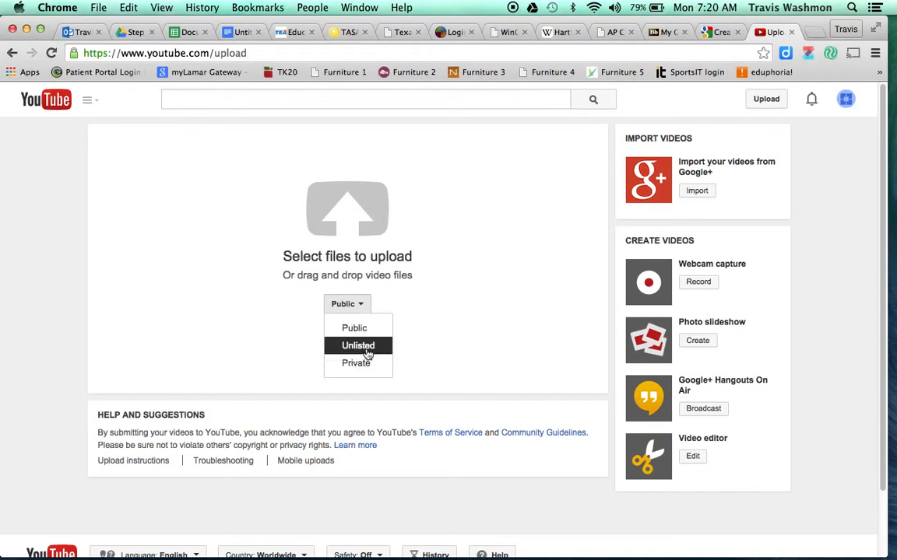
{"action": "left_click", "coordinate": [352, 328]}
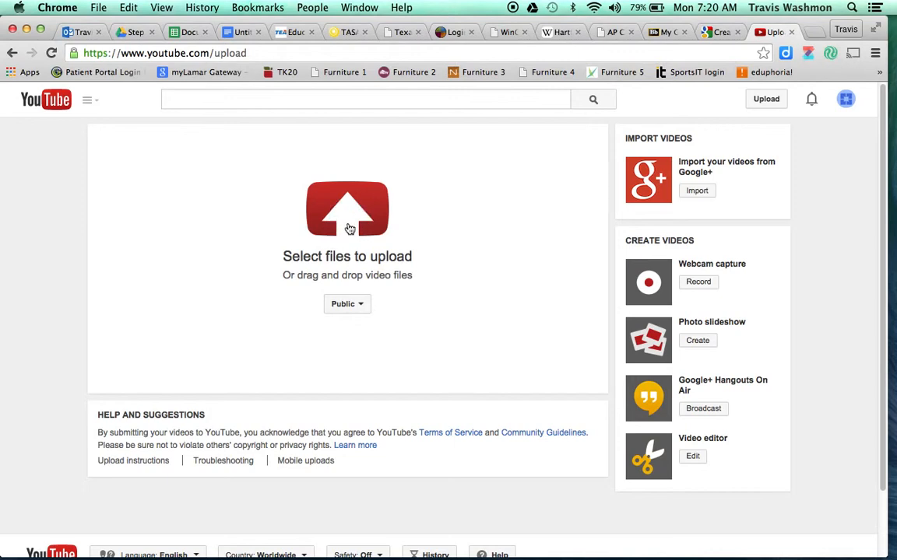
Step: Try to upload the iPhoto movie recorded on 9-5-14 from the Movies media library
{"action": "left_click", "coordinate": [349, 229]}
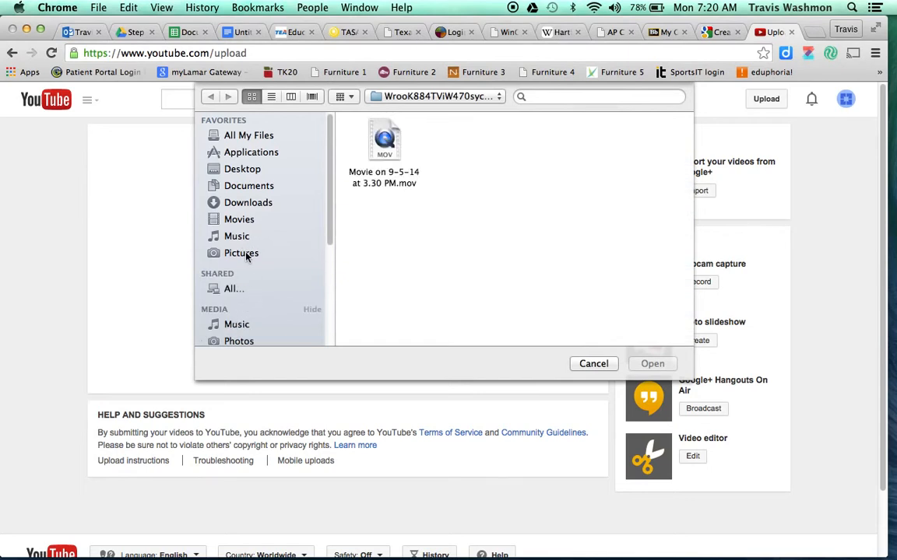
{"action": "scroll", "coordinate": [246, 256], "scroll_direction": "down", "scroll_amount": 2}
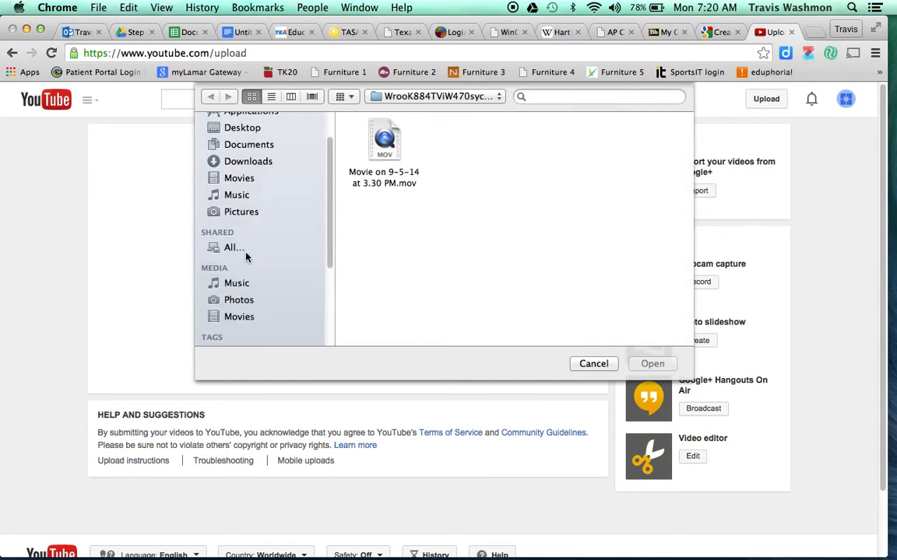
{"action": "left_click", "coordinate": [239, 319]}
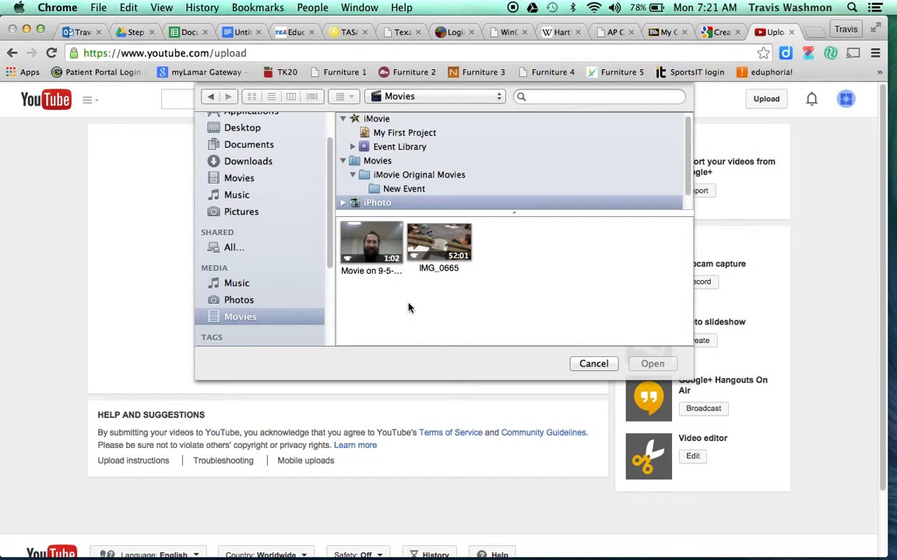
{"action": "double_click", "coordinate": [374, 242]}
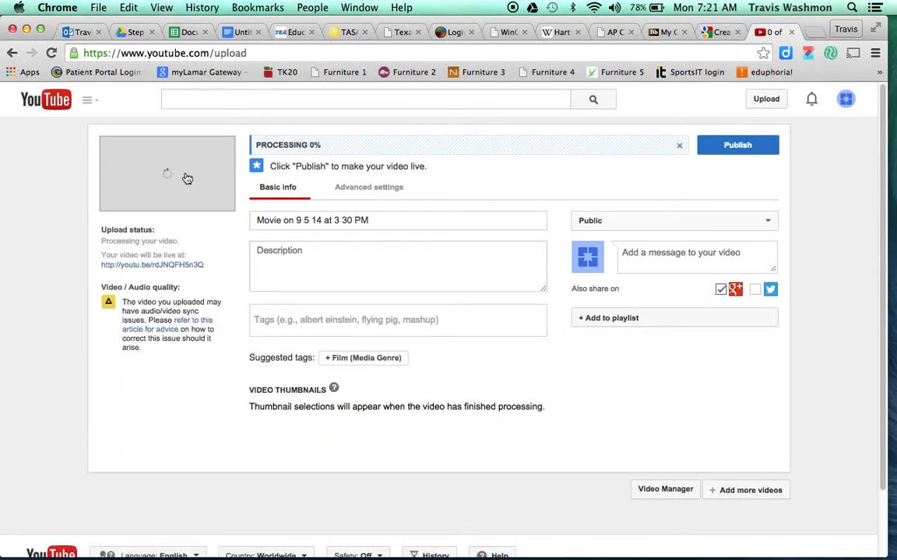
Step: Replace the video title with "The Incredible Mr." followed by the teacher's surname
{"action": "triple_click", "coordinate": [401, 221]}
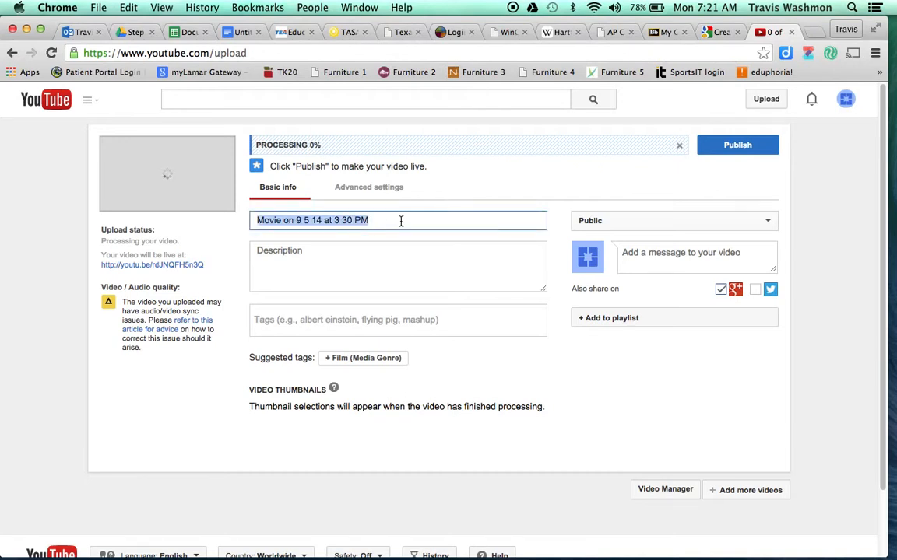
{"action": "key", "text": "BackSpace"}
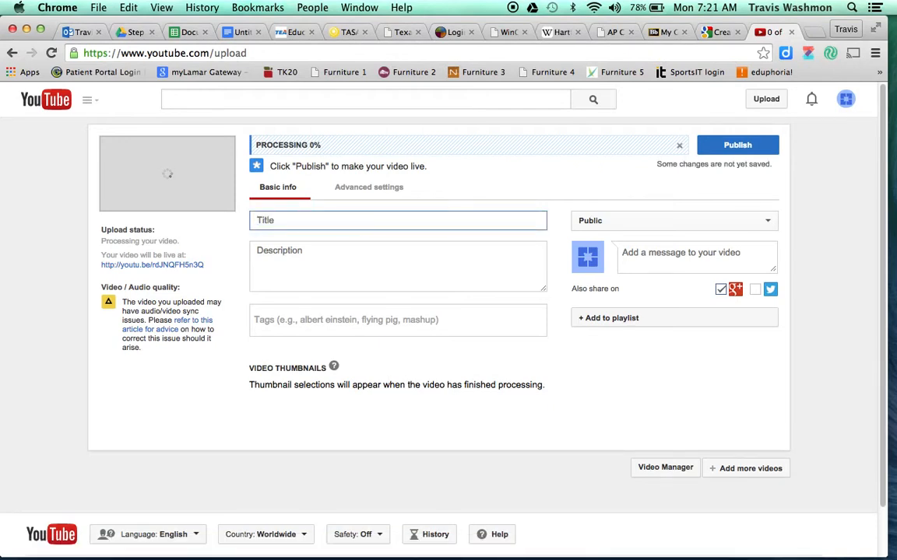
{"action": "left_click", "coordinate": [287, 220]}
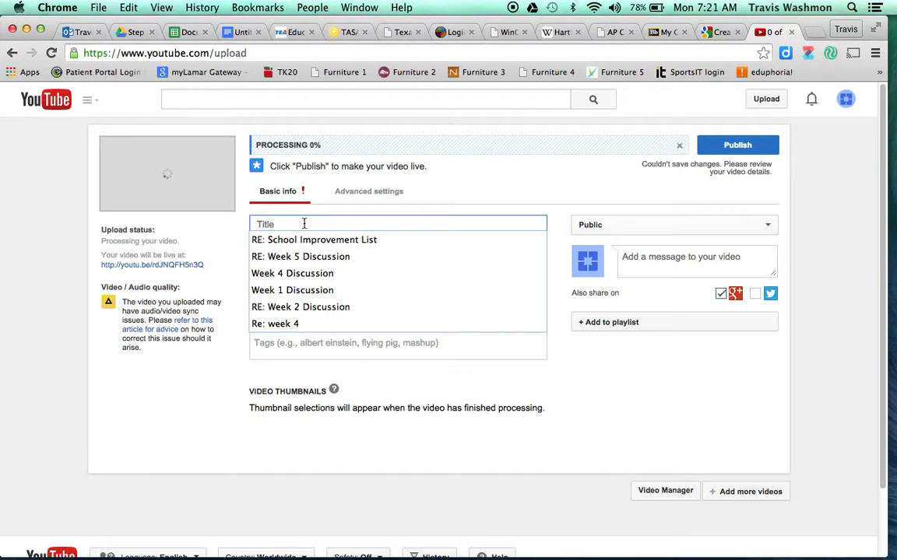
{"action": "type", "text": "M"}
{"action": "key", "text": "BackSpace"}
{"action": "type", "text": "The In"}
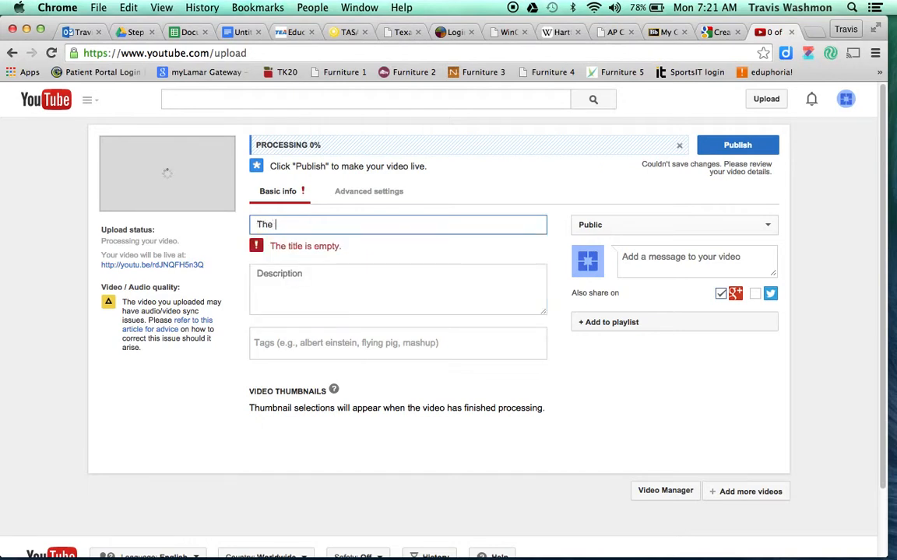
{"action": "type", "text": "credible Mr"}
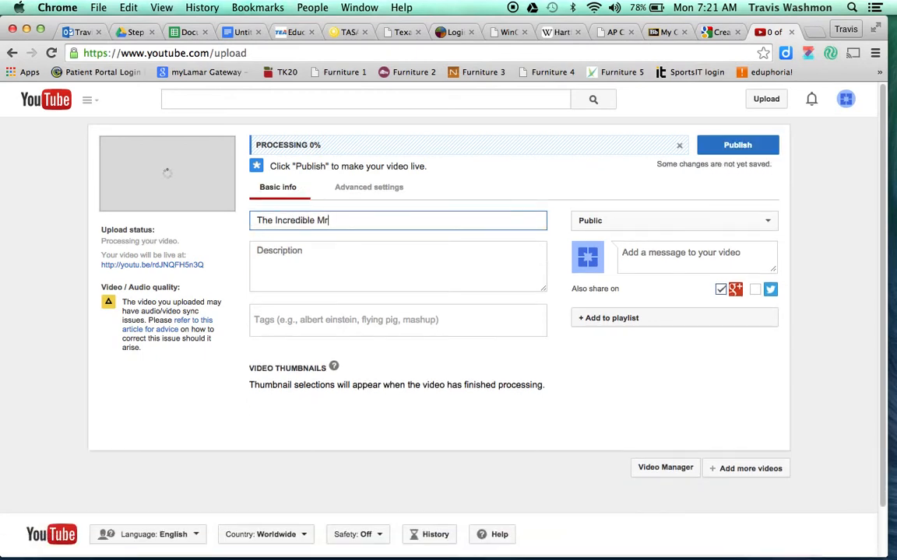
{"action": "type", "text": ". Washmon"}
Step: Enter a description with the teacher's name followed by "introduces open house for Coppell High School 2014-15."
{"action": "left_click", "coordinate": [372, 253]}
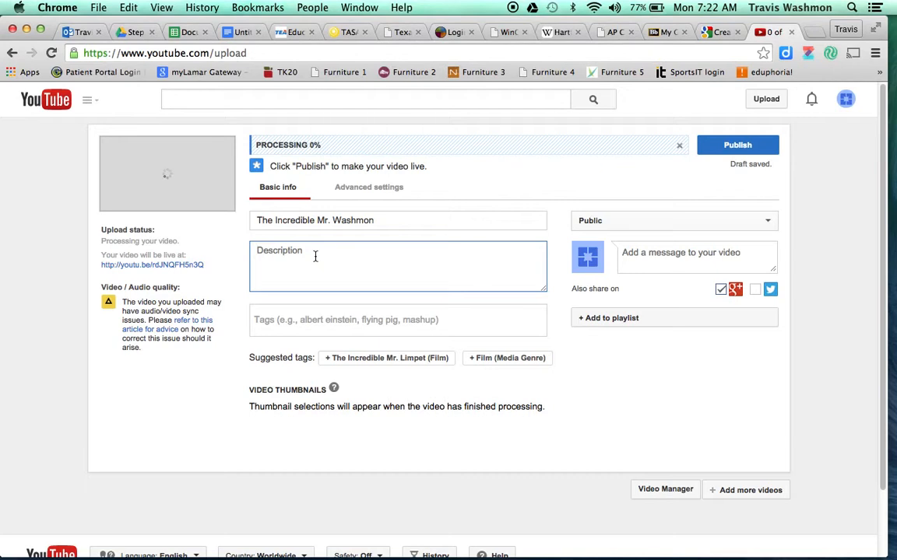
{"action": "type", "text": "Mr. Washmon "}
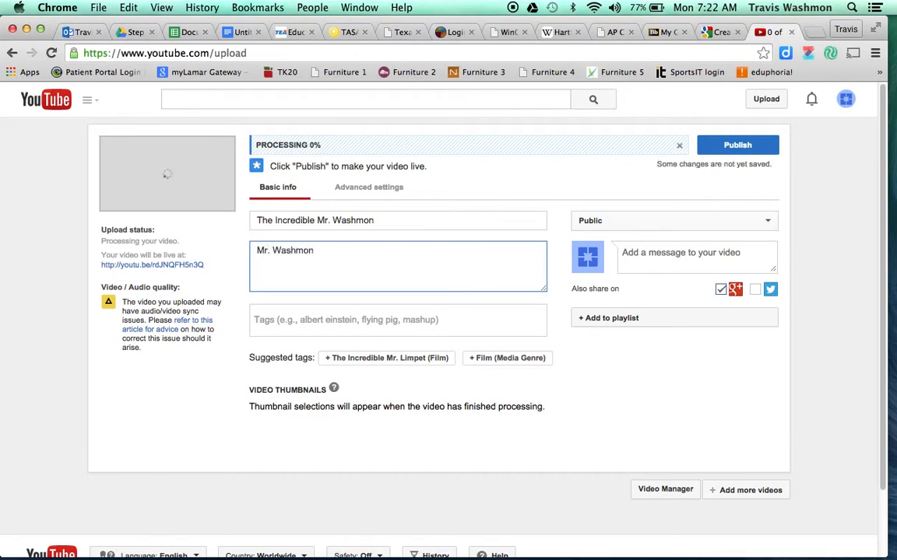
{"action": "type", "text": "introducse"}
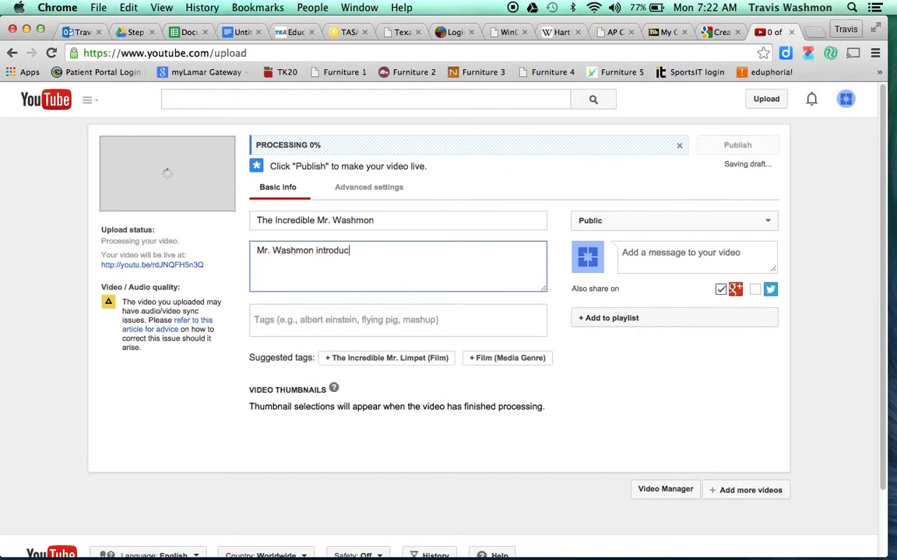
{"action": "key", "text": "BackSpace"}
{"action": "key", "text": "BackSpace"}
{"action": "type", "text": "e"}
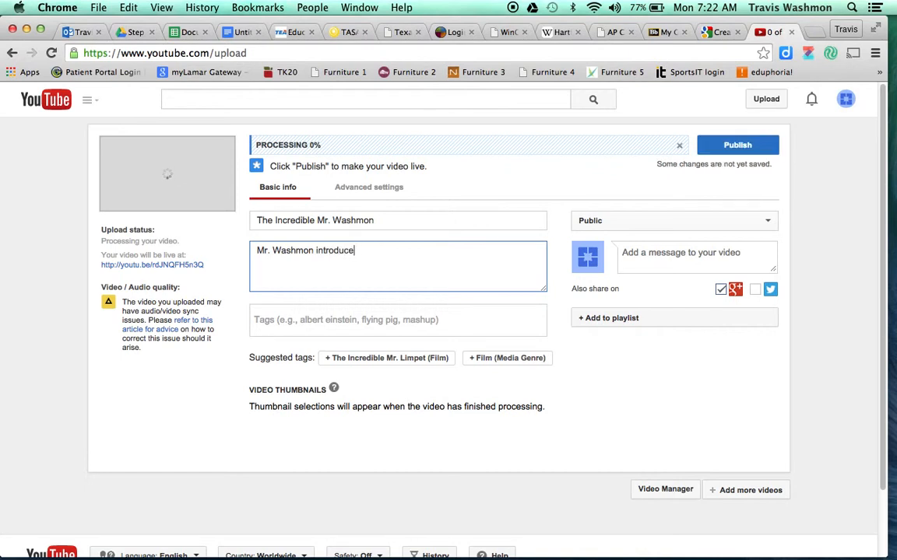
{"action": "type", "text": "s open house for Coppe"}
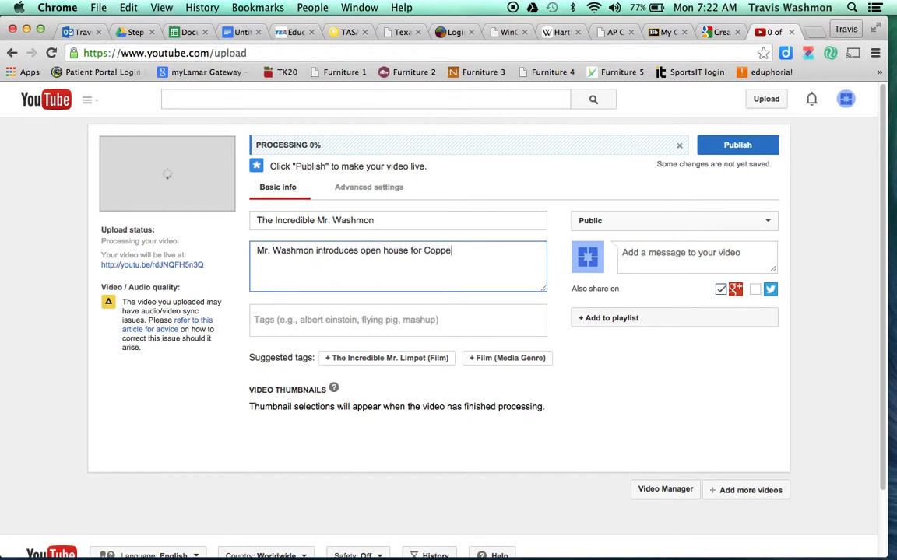
{"action": "type", "text": "ll High SCh"}
{"action": "key", "text": "BackSpace"}
{"action": "key", "text": "BackSpace"}
{"action": "type", "text": "school"}
{"action": "key", "text": "BackSpace"}
{"action": "key", "text": "BackSpace"}
{"action": "key", "text": "BackSpace"}
{"action": "key", "text": "BackSpace"}
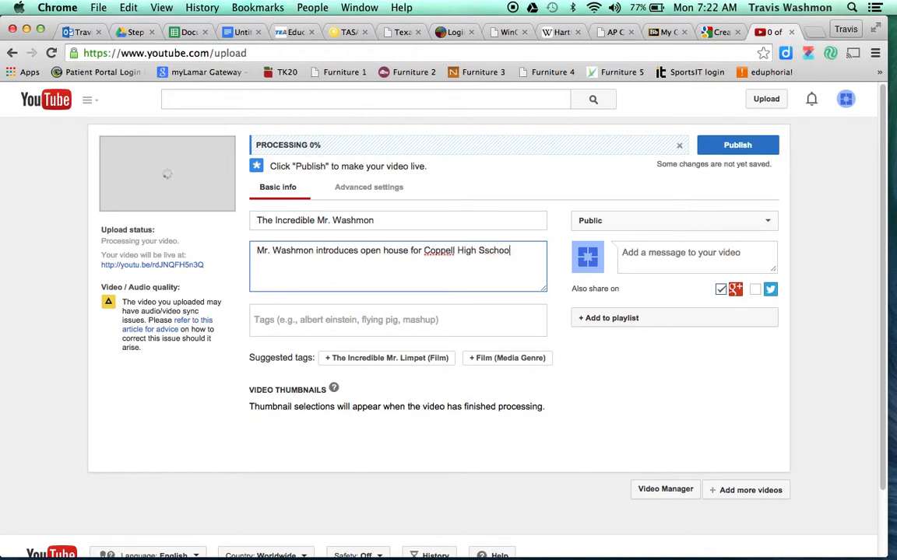
{"action": "key", "text": "BackSpace"}
{"action": "key", "text": "BackSpace"}
{"action": "key", "text": "BackSpace"}
{"action": "type", "text": "School 2014-15."}
{"action": "left_click", "coordinate": [319, 321]}
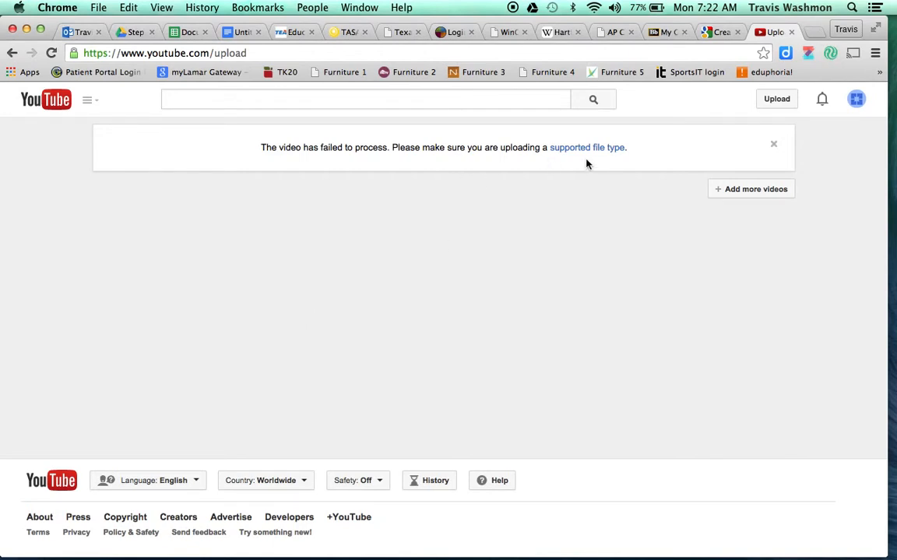
Step: Dismiss the failed video and upload "How to add a Blog to Weebly" from the Movies folder instead
{"action": "left_click", "coordinate": [774, 147]}
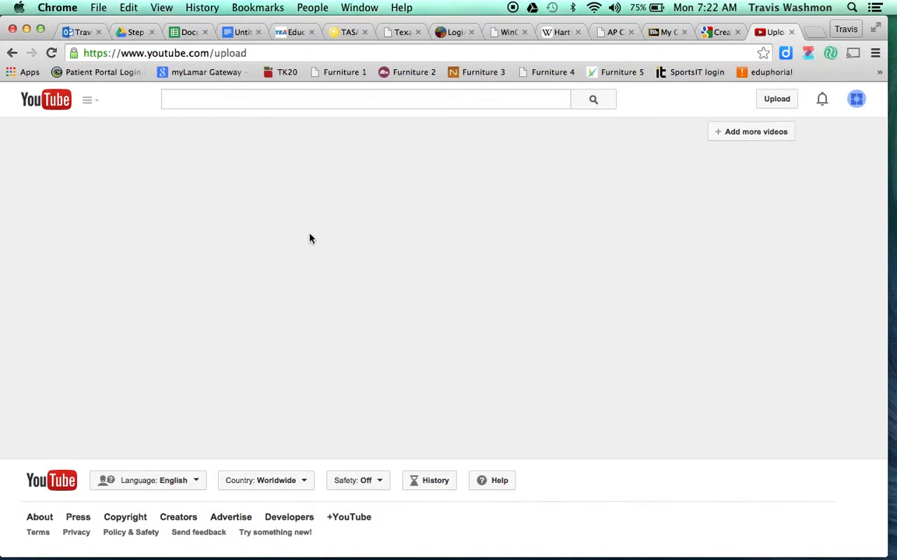
{"action": "left_click", "coordinate": [765, 136]}
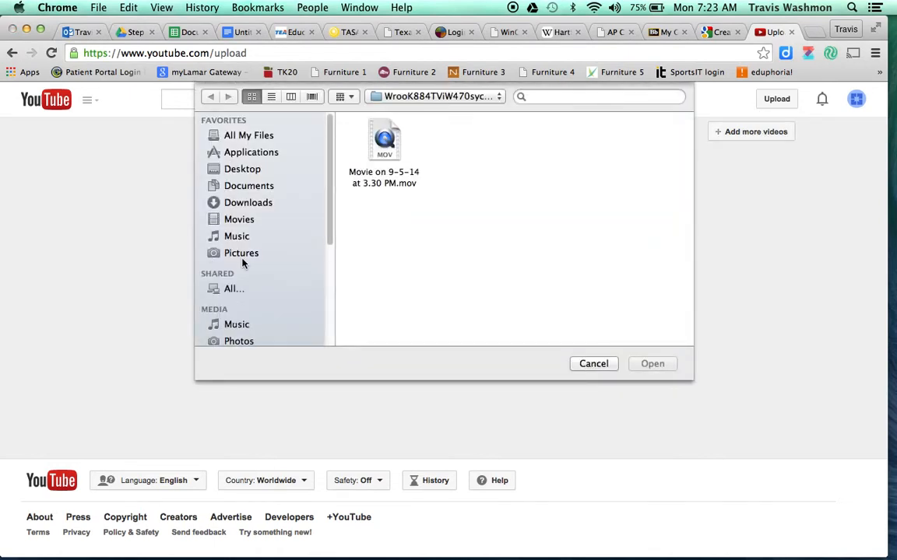
{"action": "left_click", "coordinate": [242, 224]}
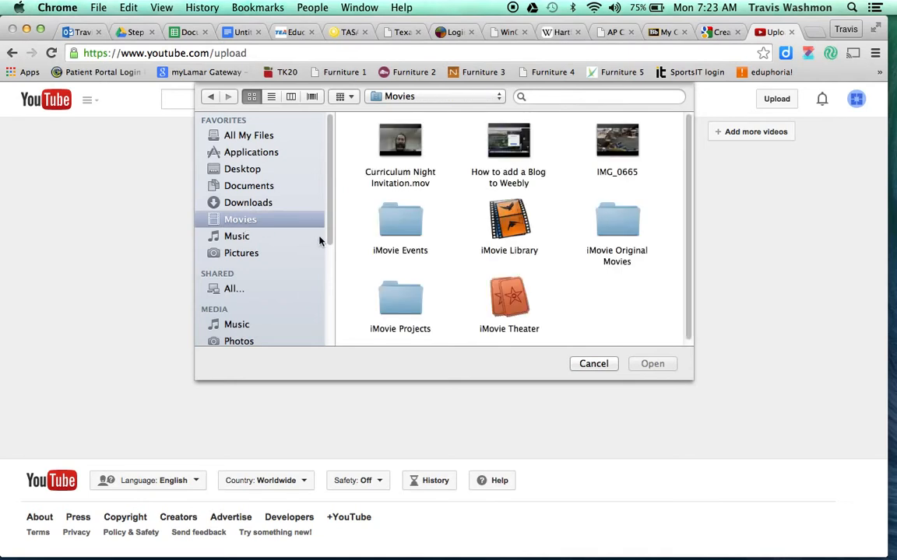
{"action": "left_click", "coordinate": [508, 177]}
{"action": "double_click", "coordinate": [507, 177]}
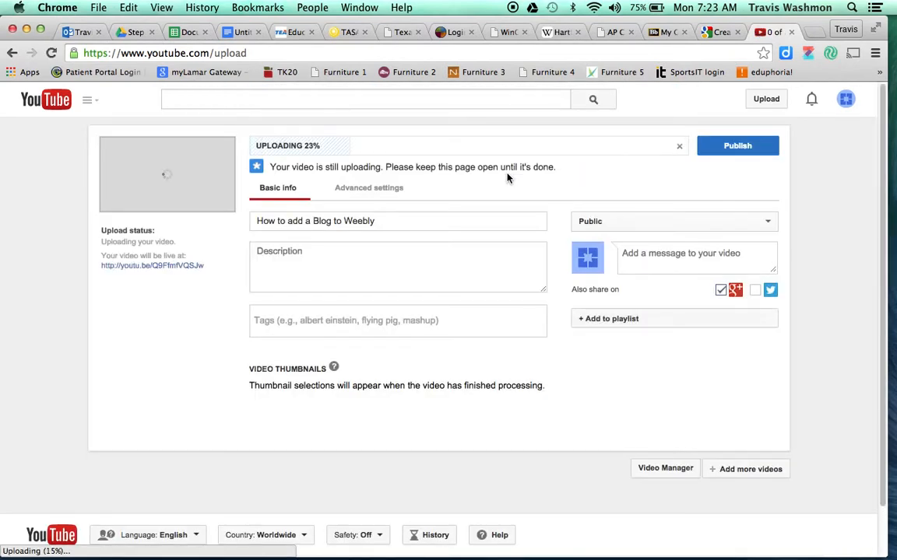
Step: Enter a description with the teacher's name followed by "walks his students through the blog making process for Weebly.com."
{"action": "left_click", "coordinate": [411, 224]}
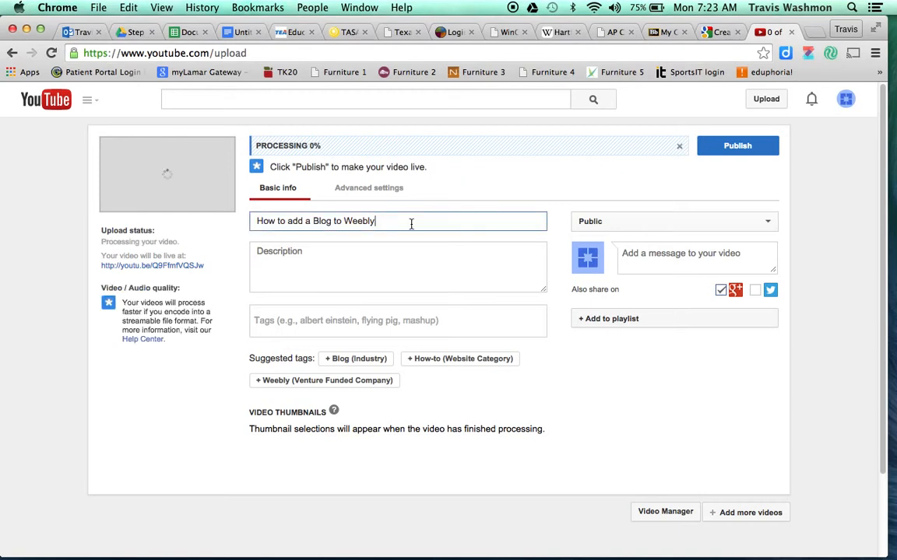
{"action": "left_click", "coordinate": [325, 260]}
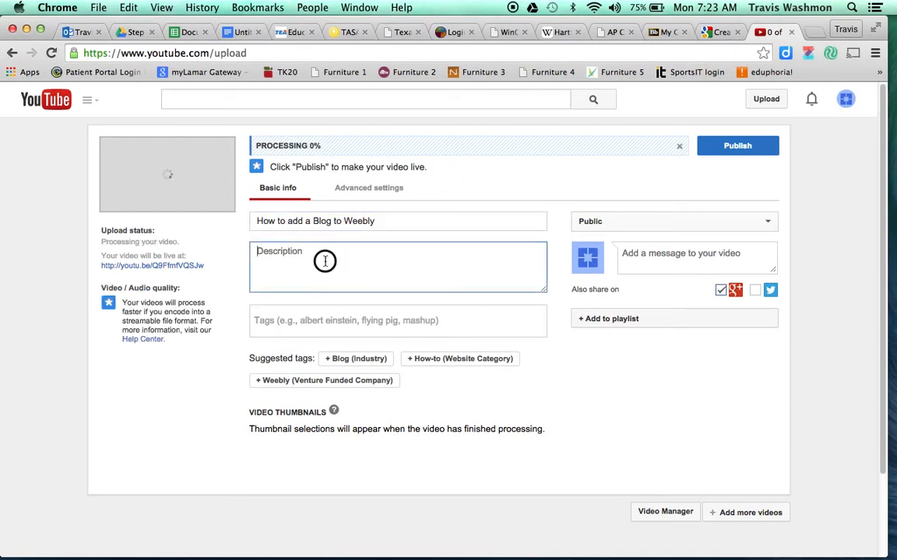
{"action": "type", "text": "Mr. Was"}
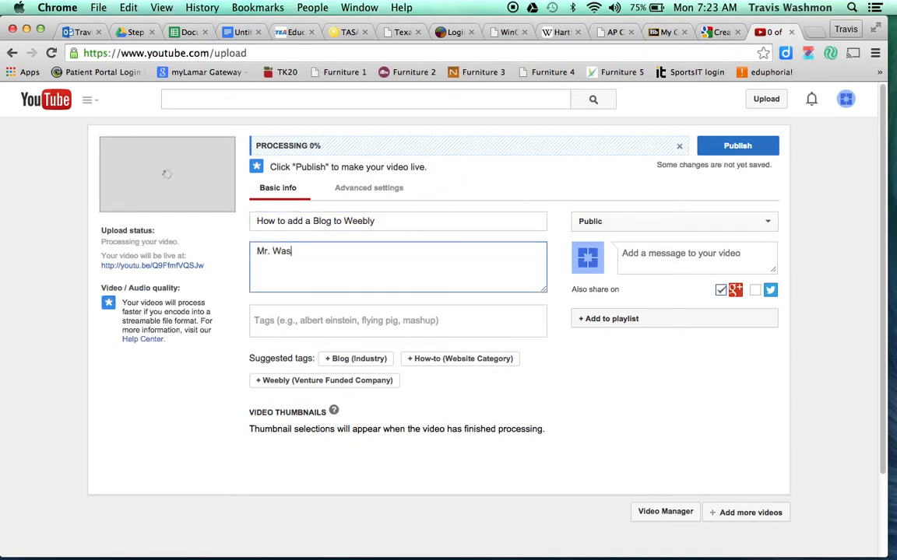
{"action": "type", "text": "hmon walks his "}
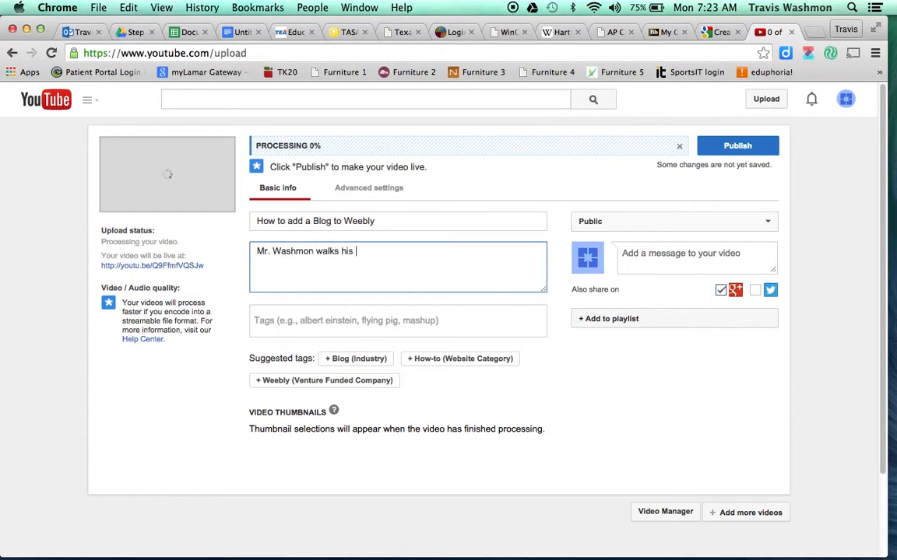
{"action": "type", "text": "students"}
{"action": "type", "text": "through the bl"}
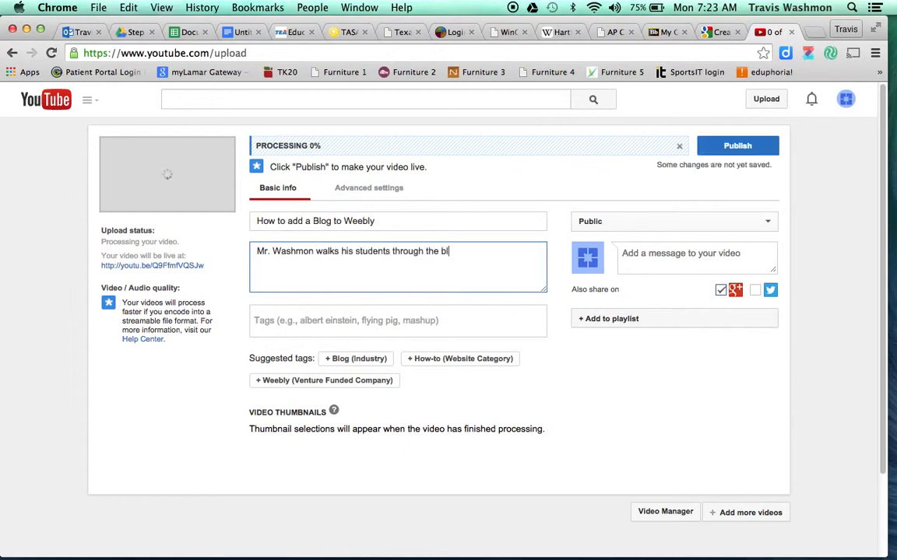
{"action": "type", "text": "og making process for"}
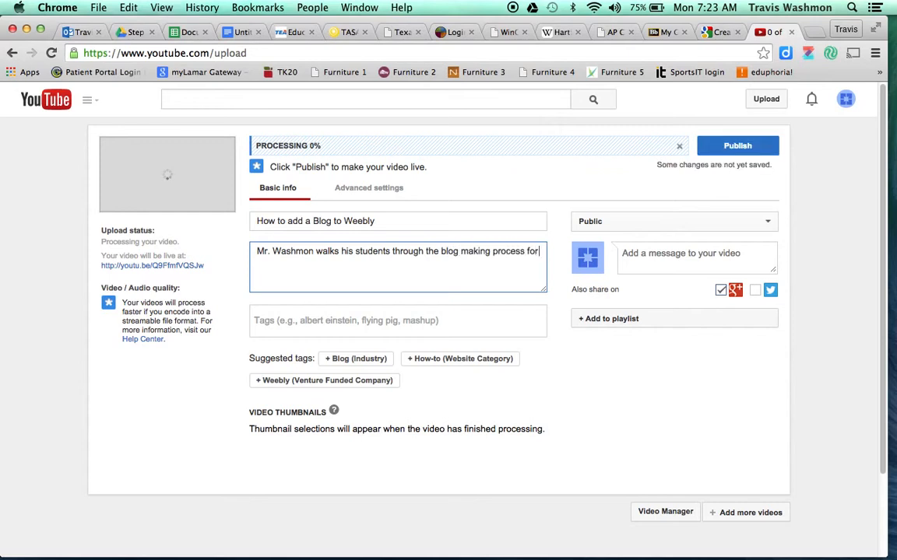
{"action": "type", "text": " Weebly.com/"}
{"action": "key", "text": "BackSpace"}
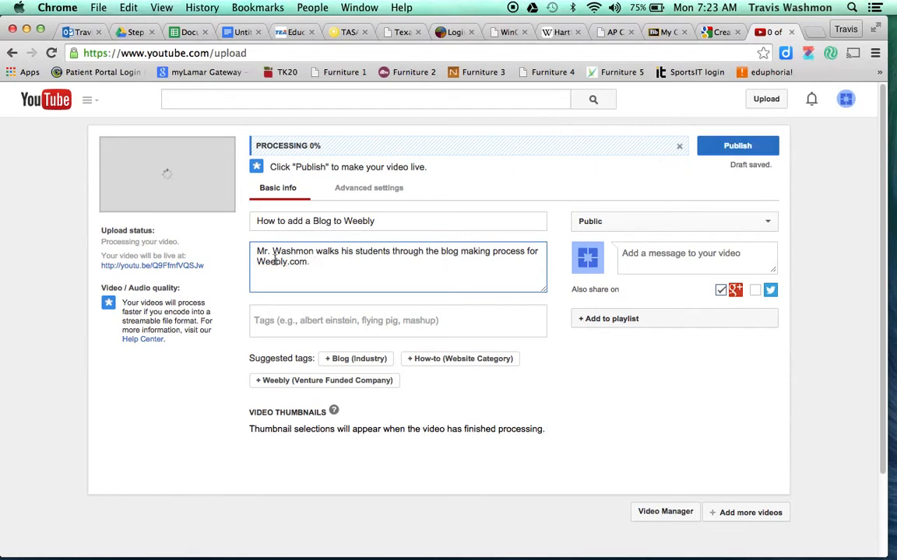
Step: Add the tags "blogs", "weebly" and the suggested "Coppell High School (School)" to the video
{"action": "left_click", "coordinate": [315, 320]}
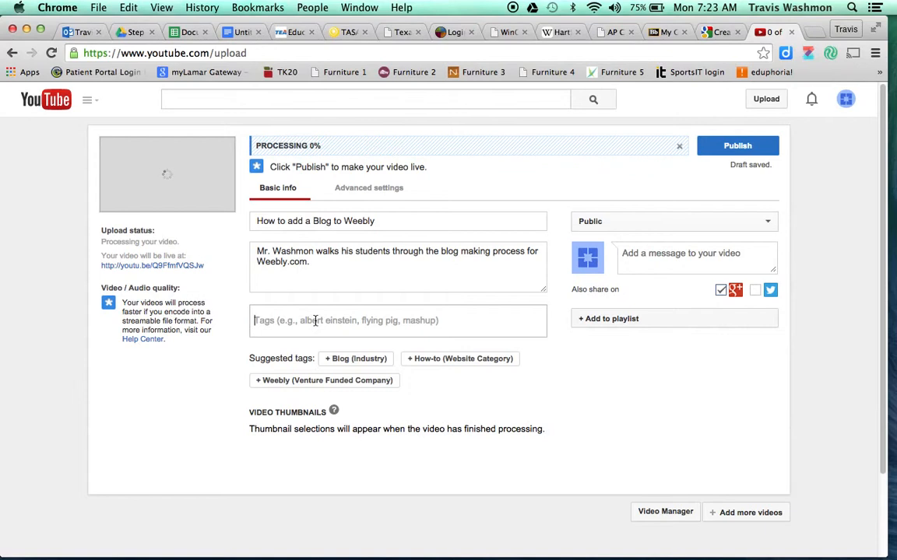
{"action": "type", "text": "blogs"}
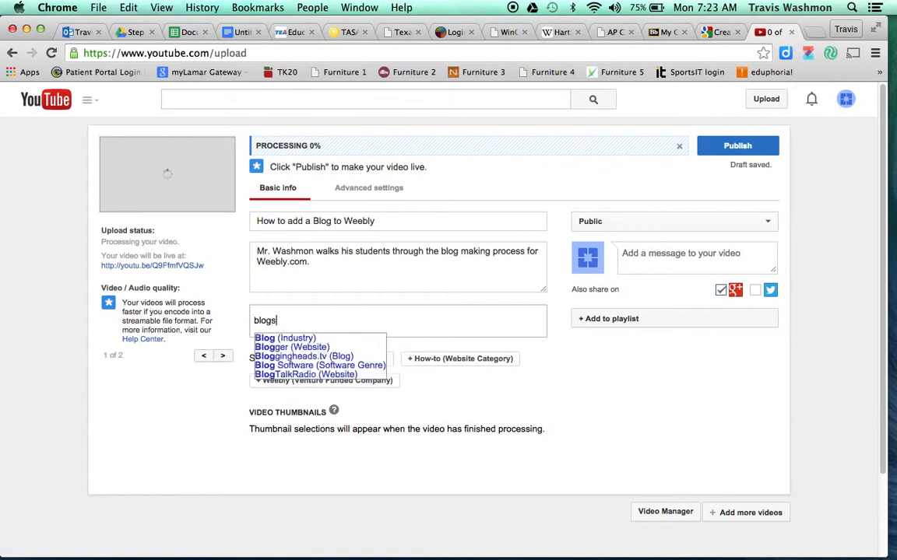
{"action": "key", "text": "Return"}
{"action": "type", "text": "weeb"}
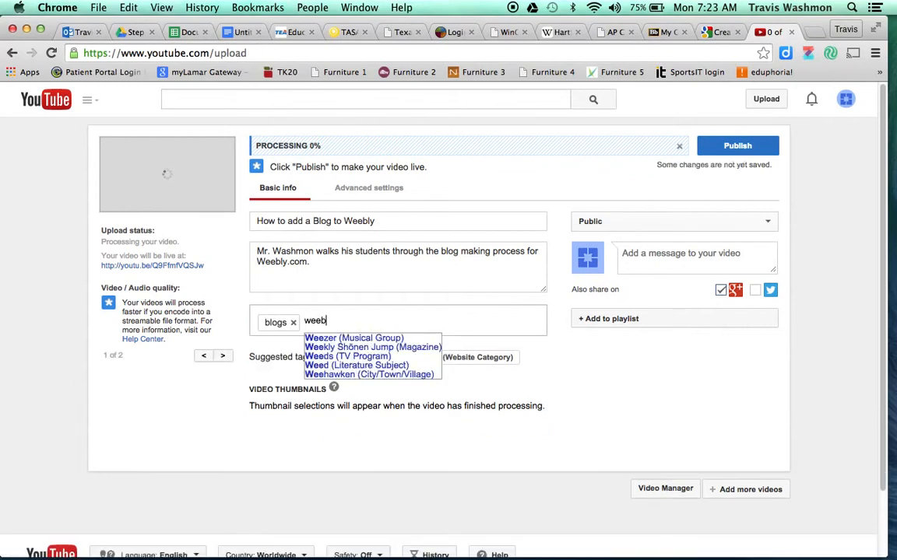
{"action": "type", "text": "ly,coppe"}
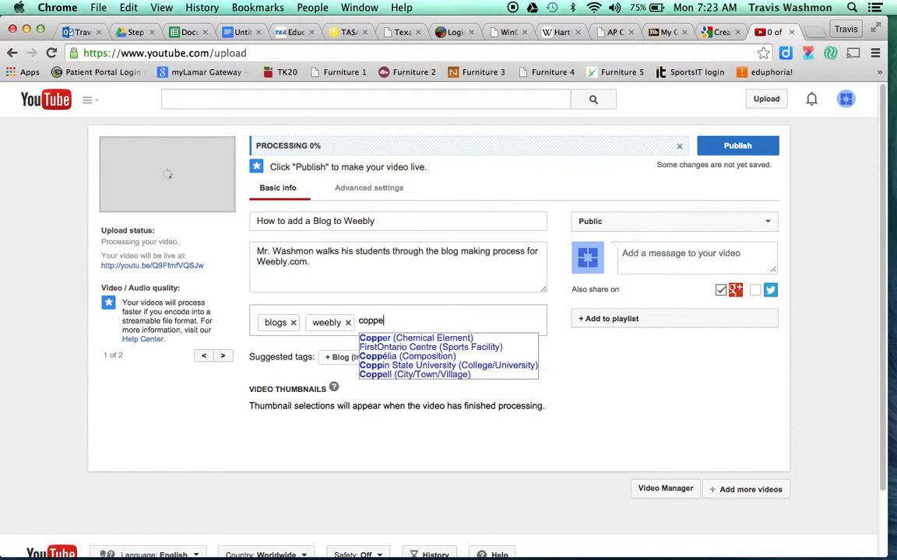
{"action": "type", "text": "ll high"}
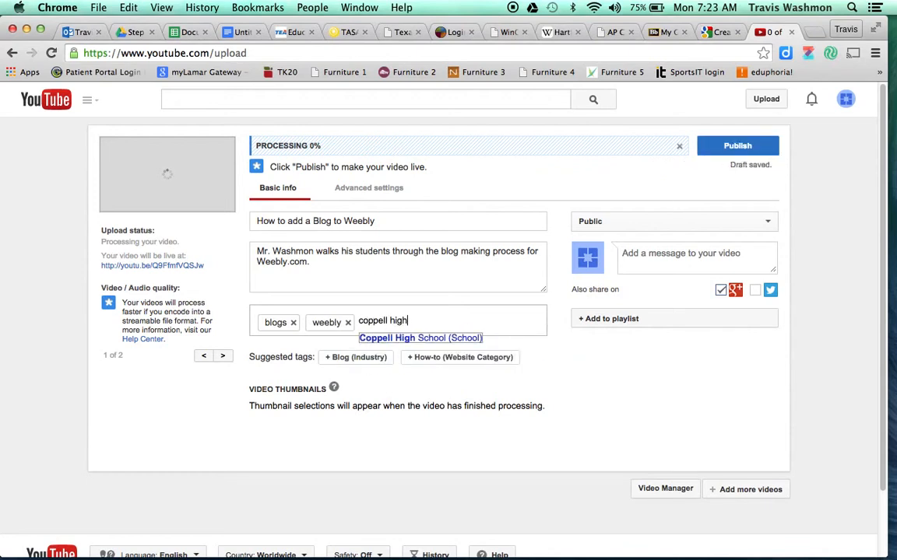
{"action": "key", "text": "Return"}
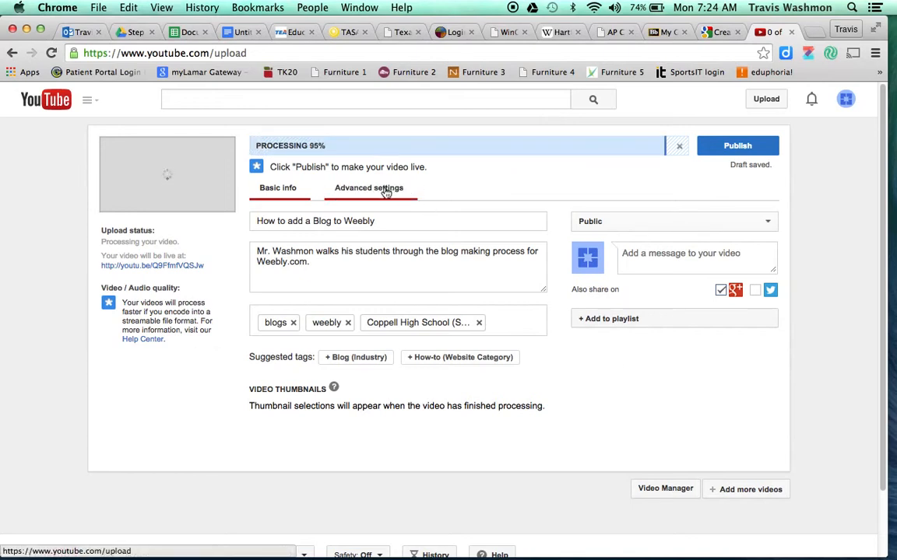
Step: In the video's advanced settings, set the license and rights ownership to Creative Commons - Attribution
{"action": "left_click", "coordinate": [358, 192]}
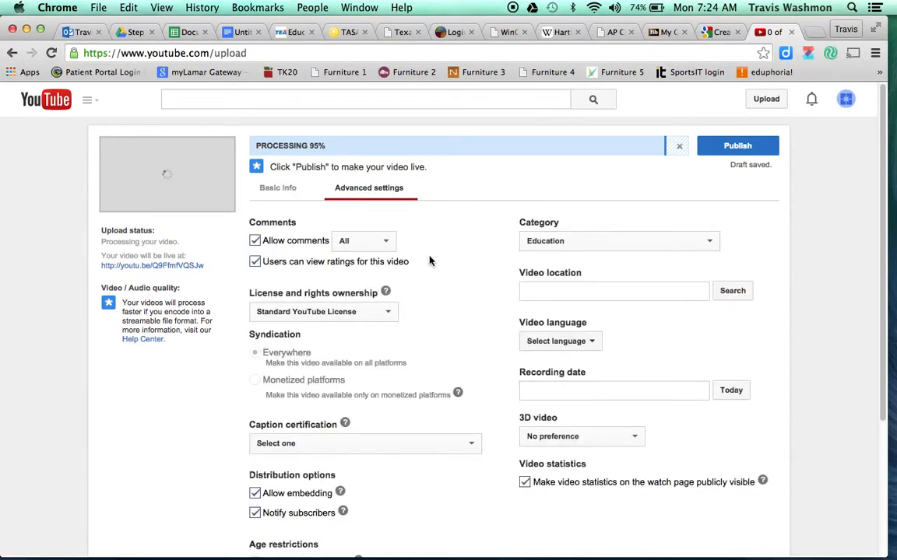
{"action": "scroll", "coordinate": [429, 261], "scroll_direction": "down", "scroll_amount": 2}
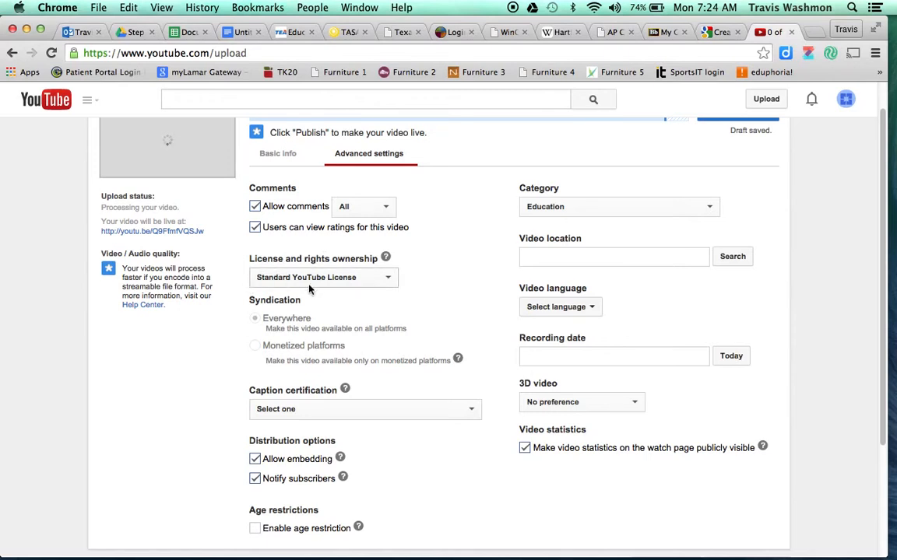
{"action": "left_click", "coordinate": [389, 279]}
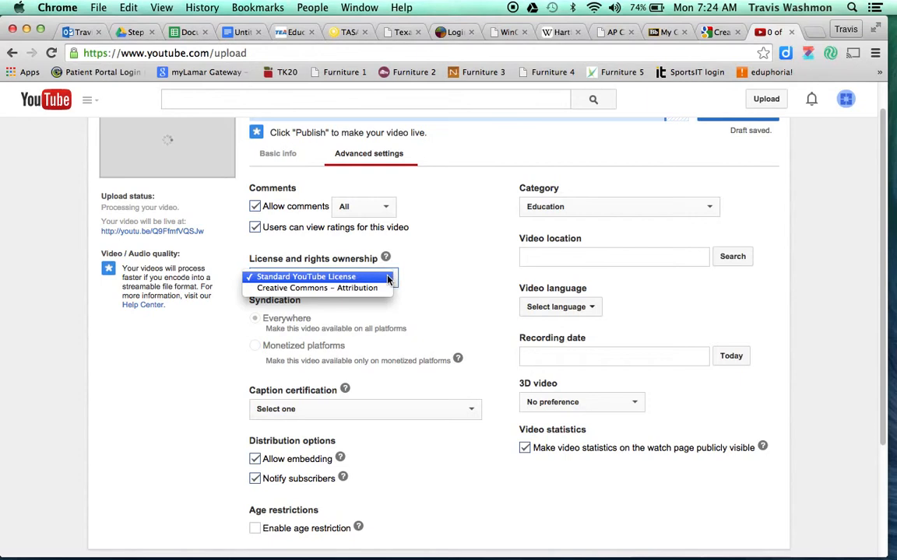
{"action": "left_click", "coordinate": [322, 293]}
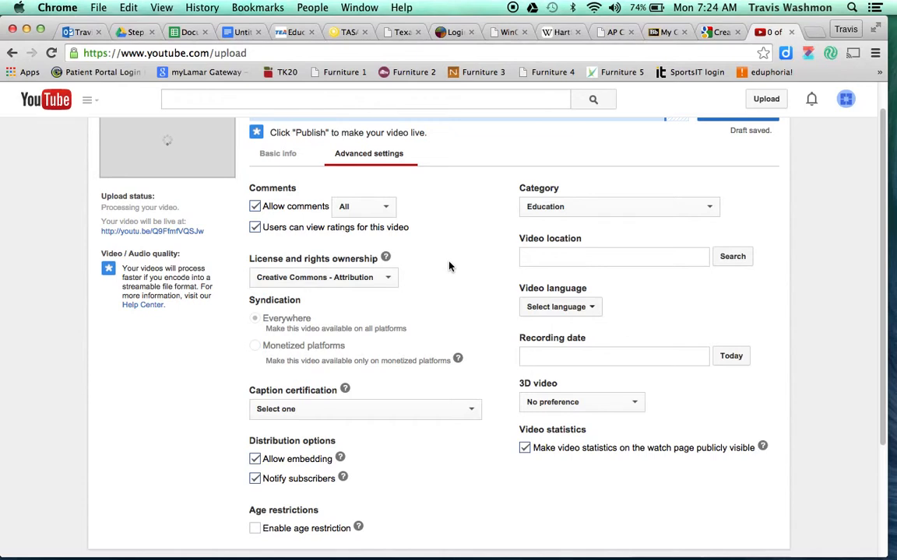
Step: Review the remaining advanced settings and choose Education as the video's category
{"action": "scroll", "coordinate": [448, 266], "scroll_direction": "down", "scroll_amount": 1}
{"action": "scroll", "coordinate": [449, 266], "scroll_direction": "up", "scroll_amount": 2}
{"action": "scroll", "coordinate": [448, 266], "scroll_direction": "down", "scroll_amount": 1}
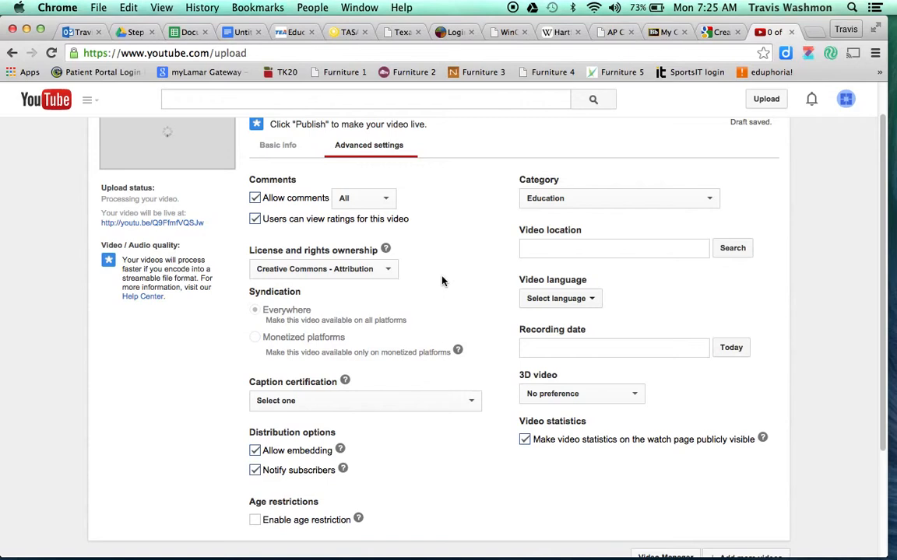
{"action": "scroll", "coordinate": [441, 281], "scroll_direction": "down", "scroll_amount": 2}
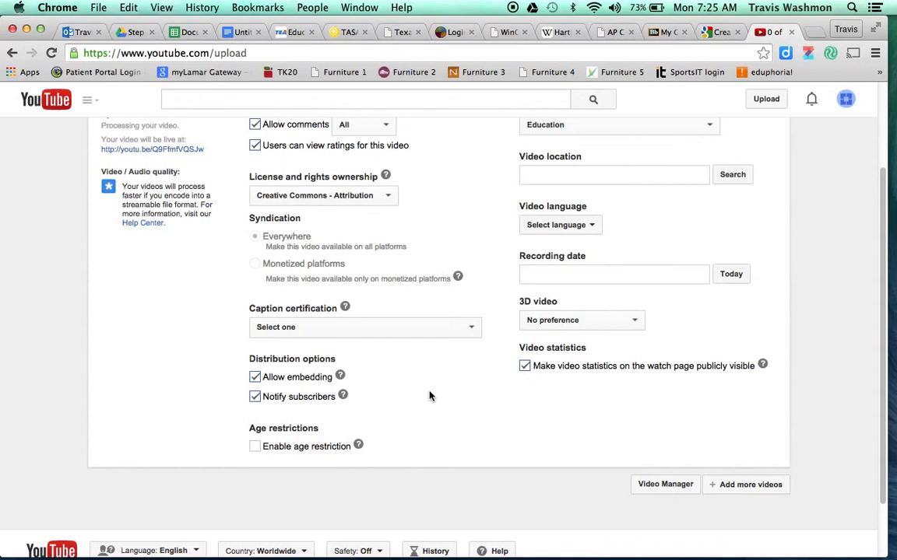
{"action": "scroll", "coordinate": [429, 396], "scroll_direction": "up", "scroll_amount": 1}
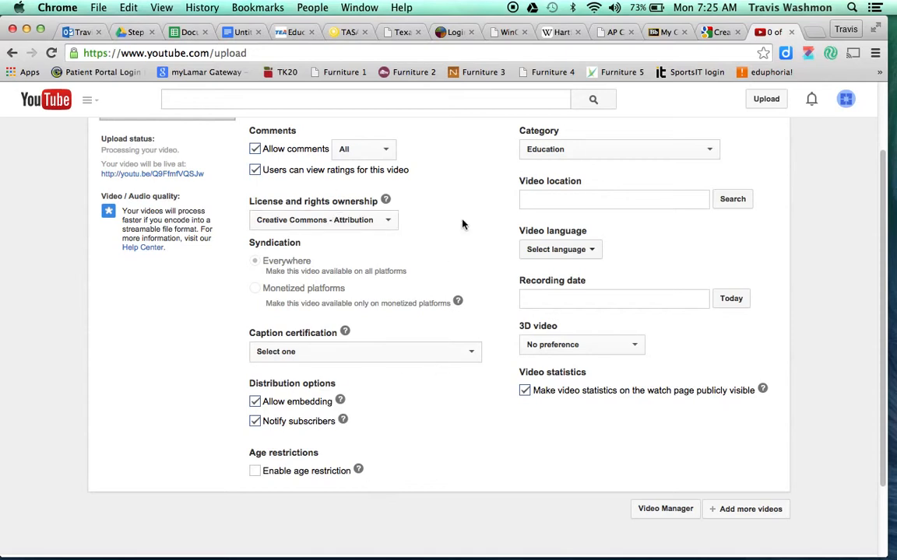
{"action": "scroll", "coordinate": [462, 224], "scroll_direction": "up", "scroll_amount": 2}
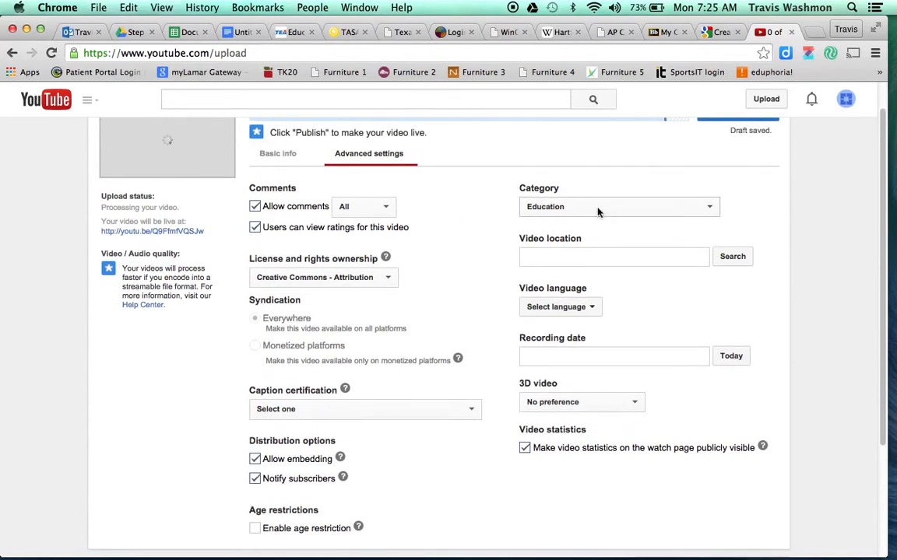
{"action": "left_click", "coordinate": [607, 215]}
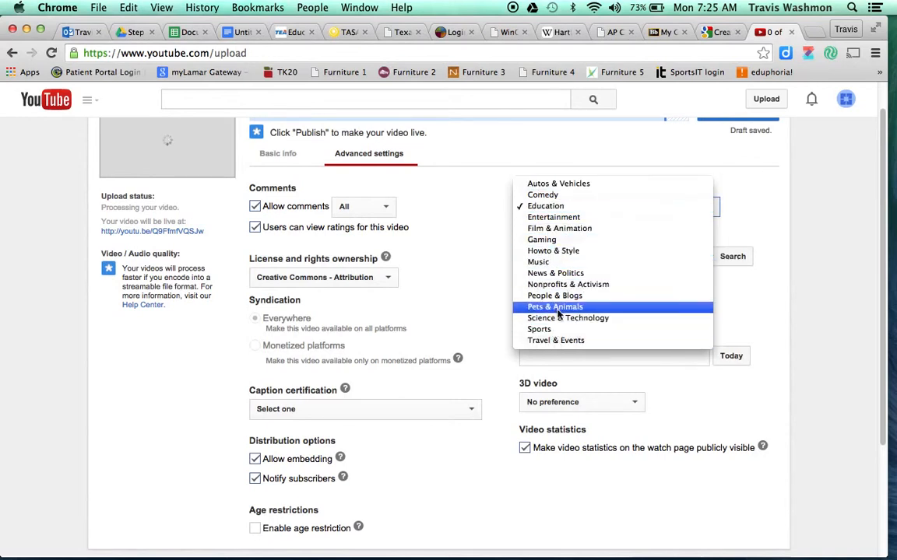
{"action": "left_click", "coordinate": [545, 206]}
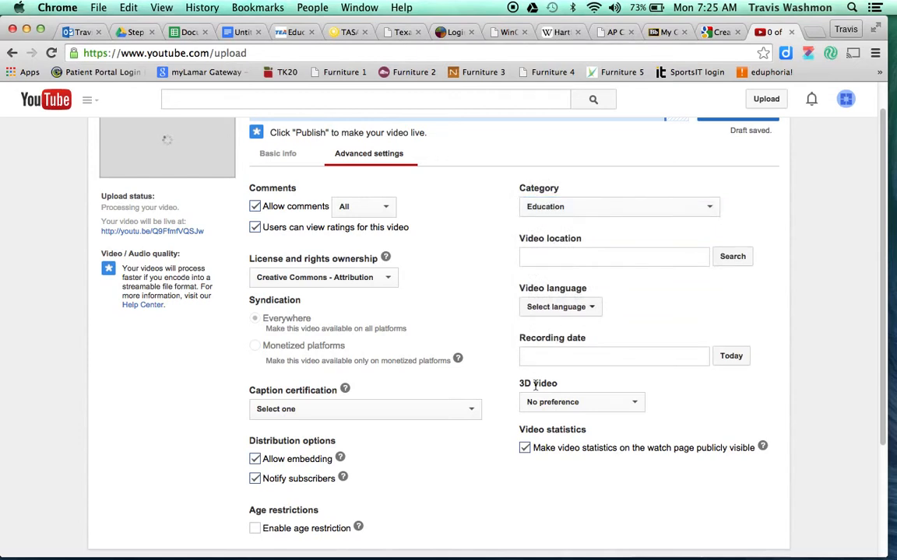
Step: Set the video's recording date to today's date, April 20, 2015
{"action": "left_click", "coordinate": [569, 354]}
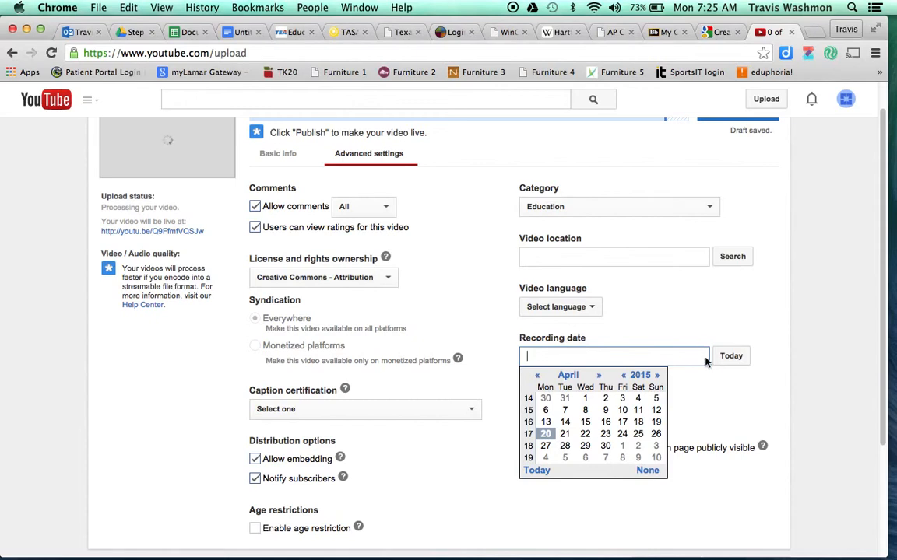
{"action": "left_click", "coordinate": [731, 357]}
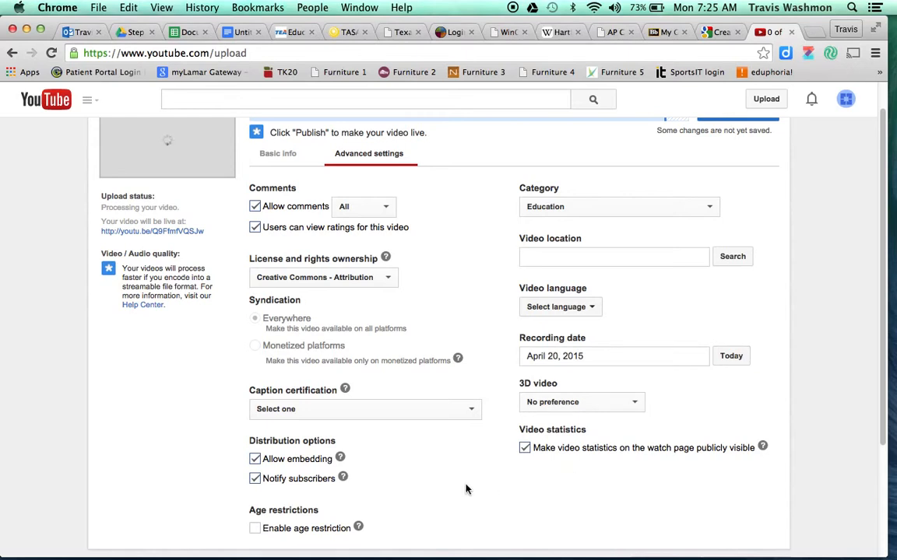
{"action": "scroll", "coordinate": [483, 454], "scroll_direction": "down", "scroll_amount": 5}
{"action": "scroll", "coordinate": [491, 432], "scroll_direction": "up", "scroll_amount": 6}
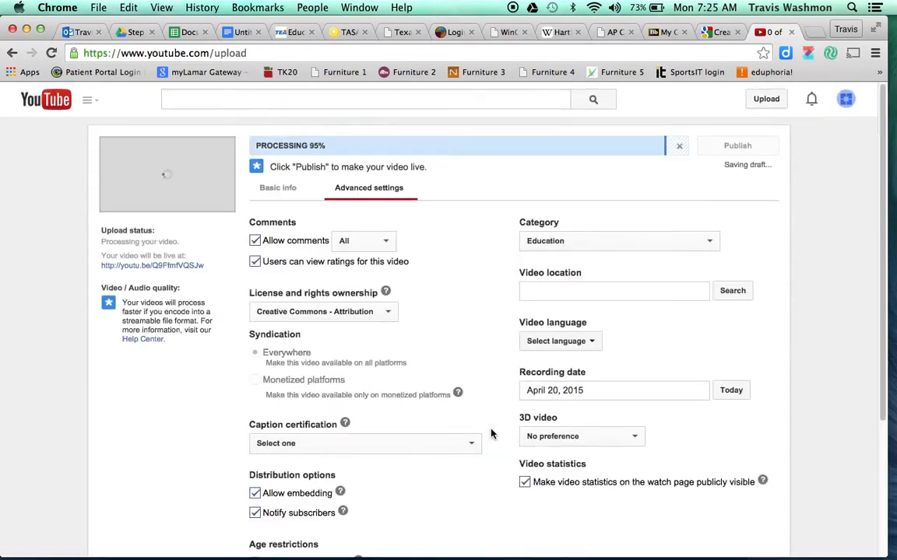